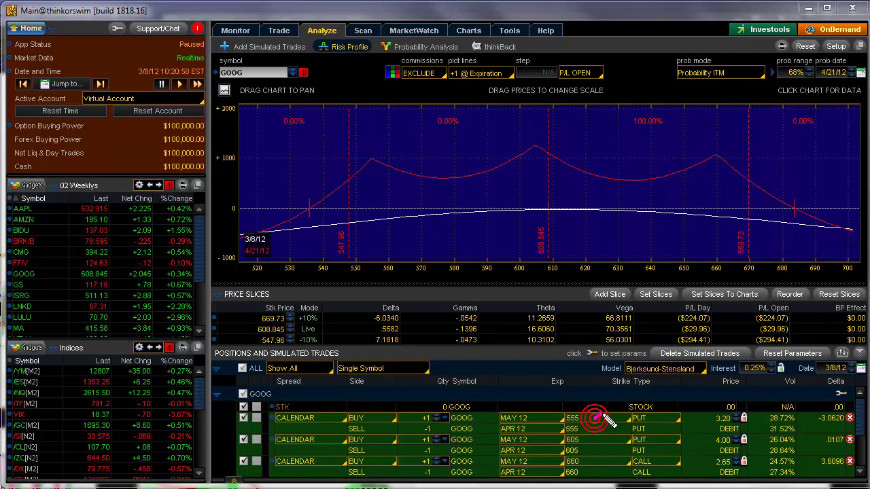
Step: Underline the 555 and 660 strikes with the pen, undoing the stray stroke on the April expiration
mouse_move(595, 418)
mouse_down()
mouse_move(608, 411)
mouse_move(615, 429)
mouse_up()
drag(599, 466, 613, 455)
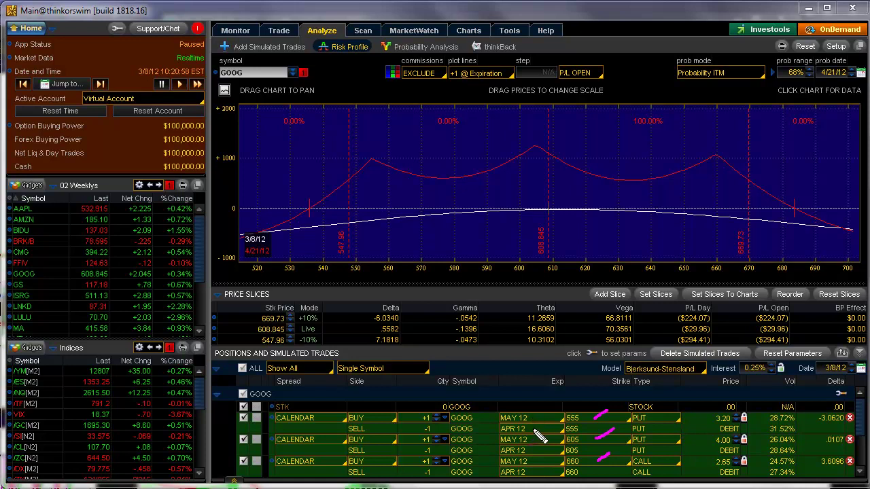
mouse_move(531, 430)
mouse_down()
mouse_move(545, 426)
mouse_move(540, 415)
mouse_up()
key(ctrl+z)
key(r)
Step: Pen-mark the first calendar's -3.0620 delta and the second calendar's delta and volatility cells
drag(797, 420, 816, 408)
mouse_move(798, 431)
mouse_down()
mouse_move(817, 426)
mouse_move(820, 435)
mouse_up()
Step: Mark the curve's peaks at 555, 605 and 660 and the troughs near 580 and 635
drag(370, 153, 378, 150)
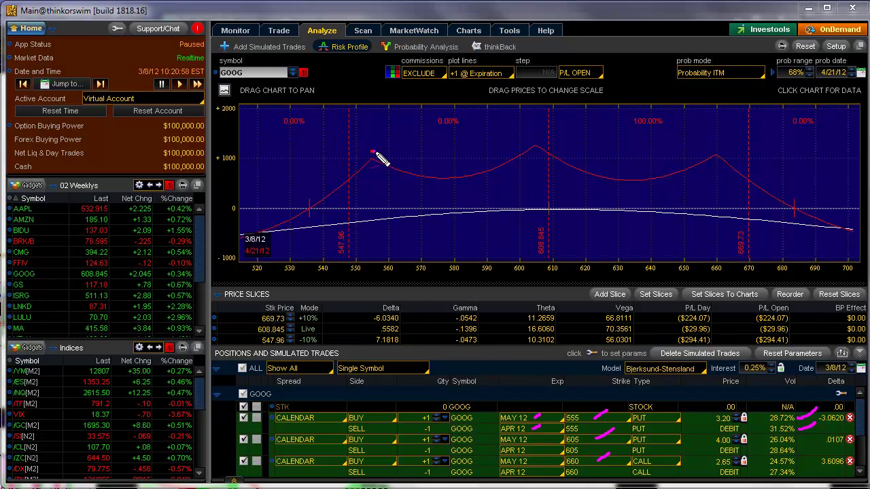
drag(531, 140, 540, 130)
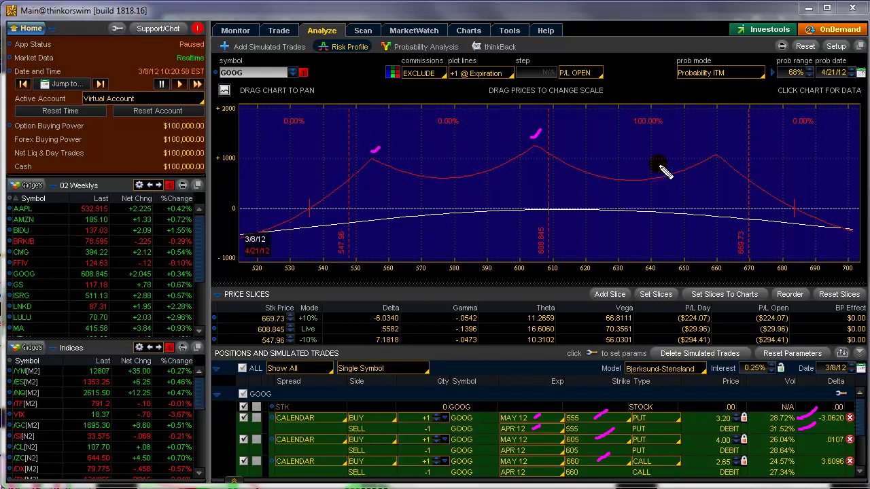
drag(716, 144, 727, 134)
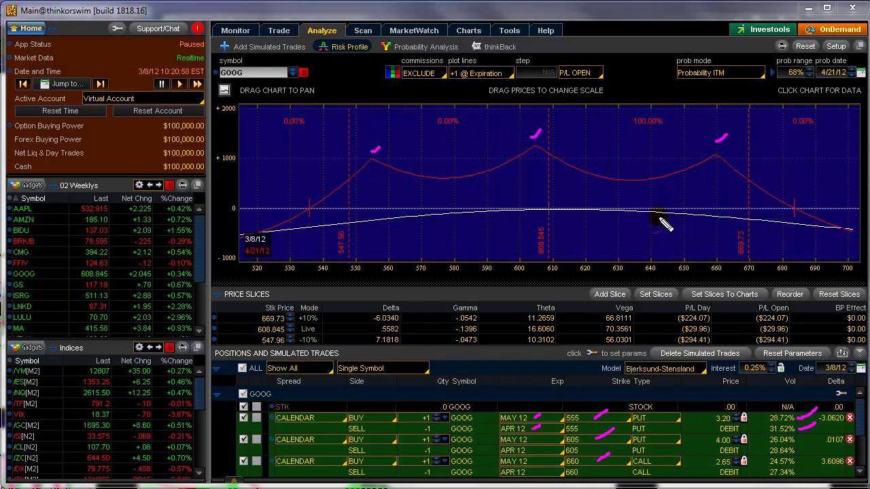
drag(635, 186, 640, 202)
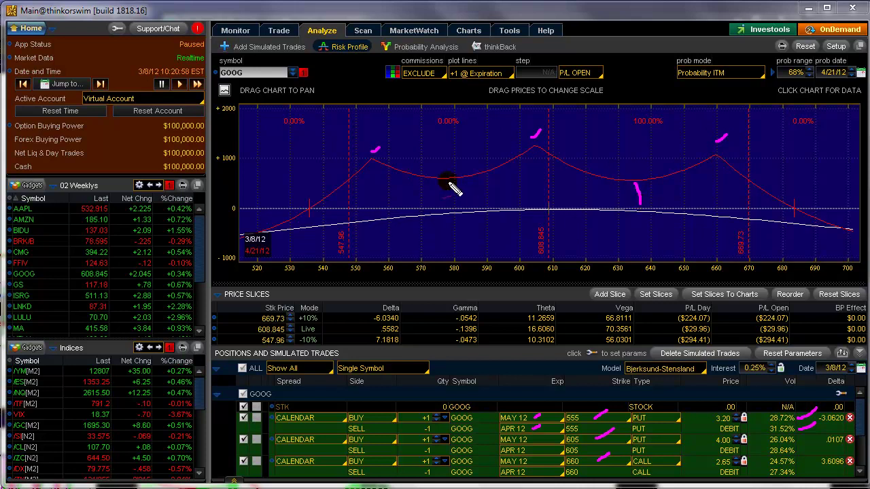
drag(447, 179, 449, 205)
drag(449, 181, 472, 185)
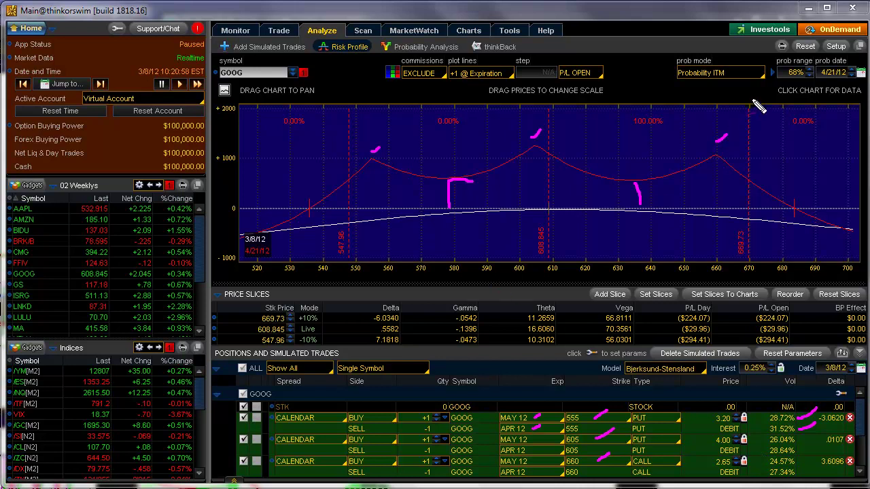
Step: Circle the OnDemand feature, the simulated date and time, and the calendars' entry prices
mouse_move(851, 8)
mouse_down()
mouse_move(814, 28)
mouse_move(849, 49)
mouse_up()
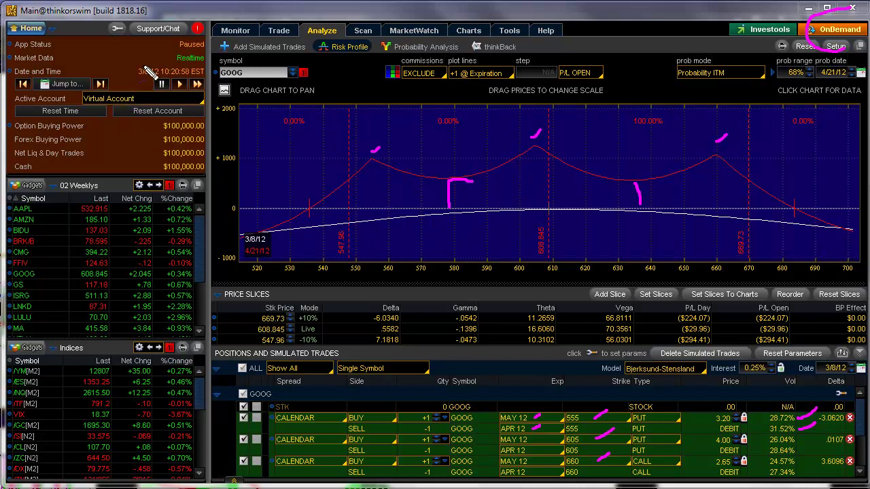
mouse_move(146, 58)
mouse_down()
mouse_move(131, 68)
mouse_move(163, 85)
mouse_move(201, 80)
mouse_up()
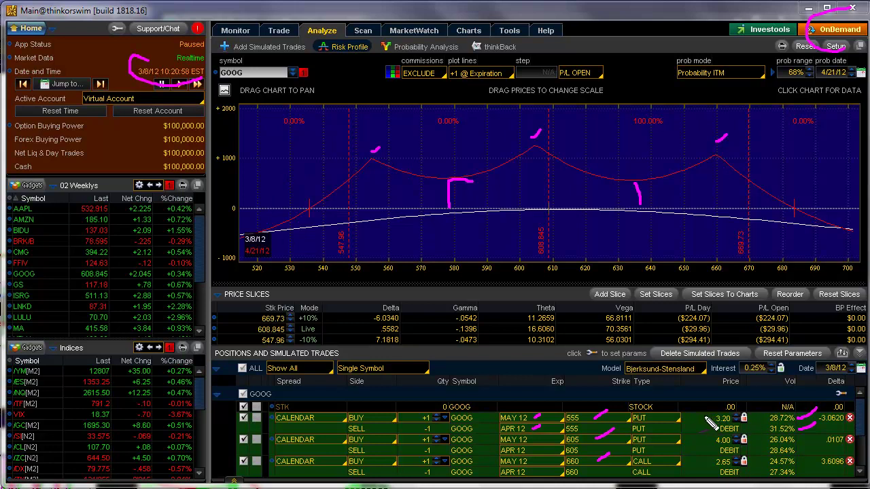
mouse_move(701, 416)
mouse_down()
mouse_move(709, 417)
mouse_move(713, 462)
mouse_up()
Step: Mark the legs' implied volatilities and the zero-quantity stock row, then erase all pen marks
drag(750, 417, 756, 411)
mouse_move(749, 441)
mouse_down()
mouse_move(756, 432)
mouse_move(757, 449)
mouse_up()
drag(390, 408, 397, 408)
key(ctrl+z)
key(Escape)
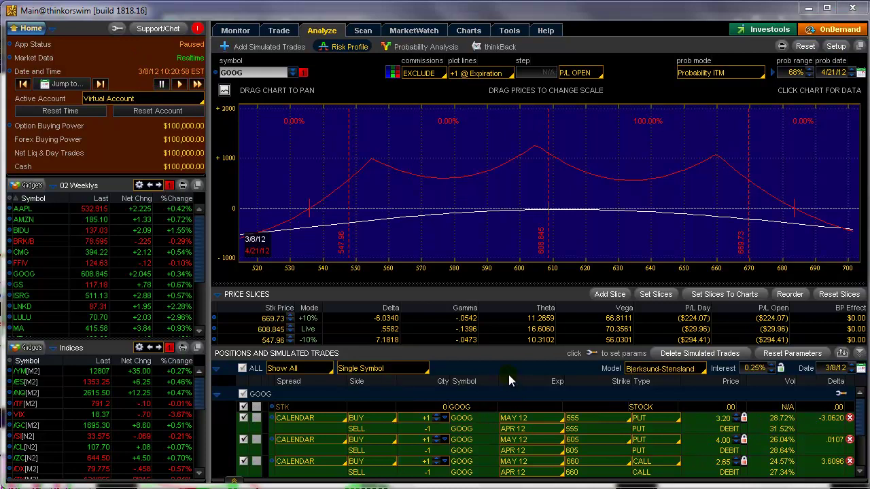
Step: Jump the OnDemand replay date to March 23, 2012
click(74, 84)
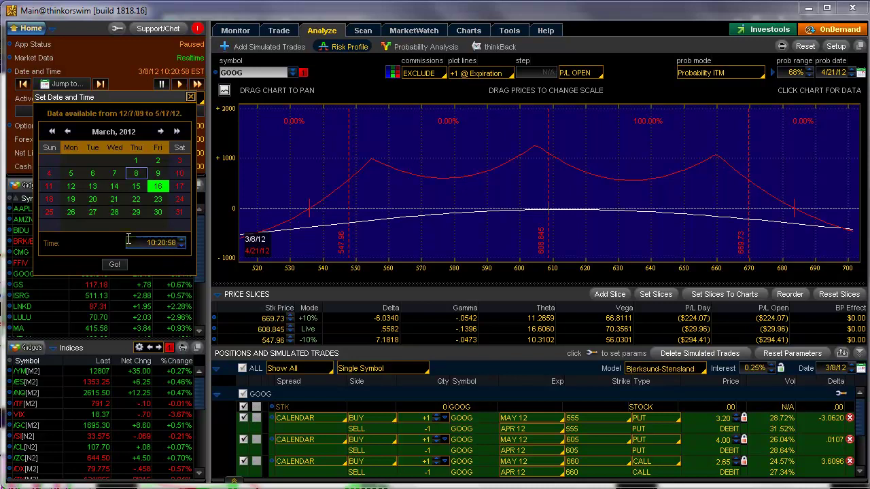
click(157, 201)
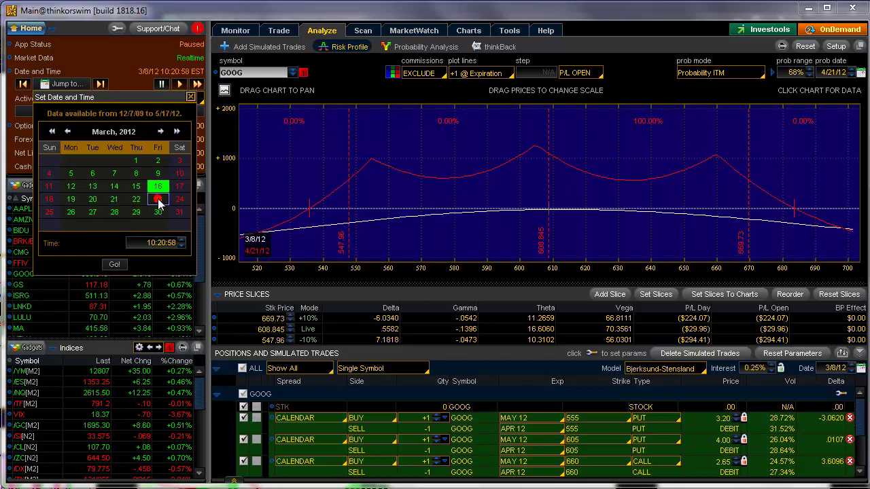
click(117, 265)
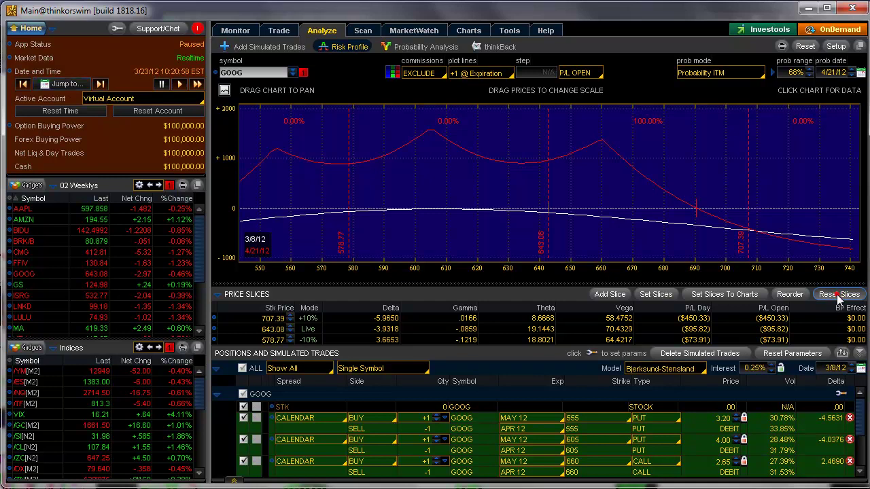
click(794, 353)
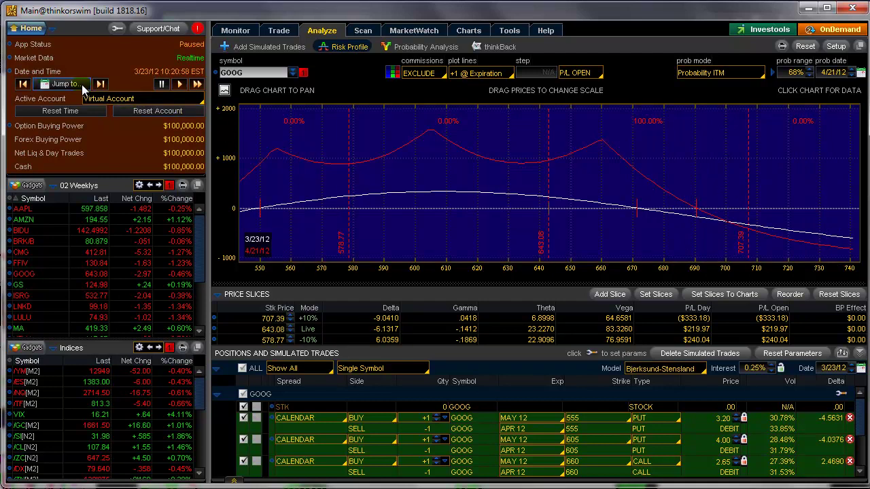
Step: Jump the simulated date forward to April 3, 2012
click(65, 84)
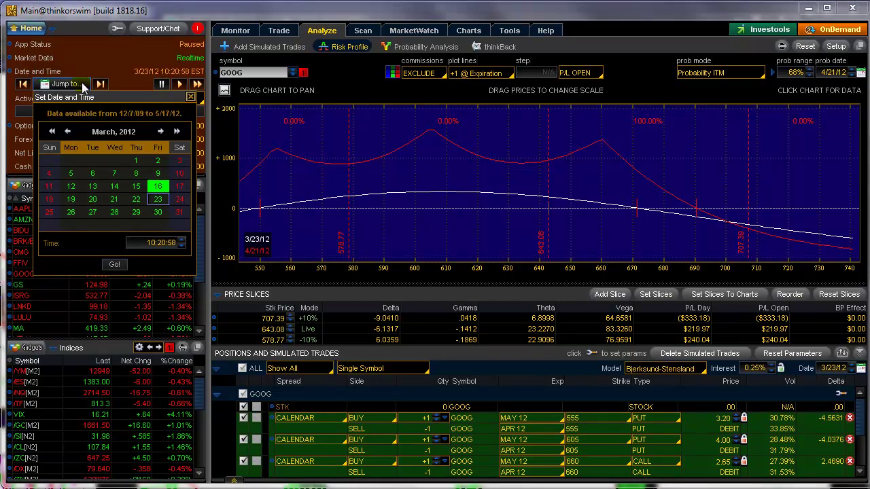
click(160, 131)
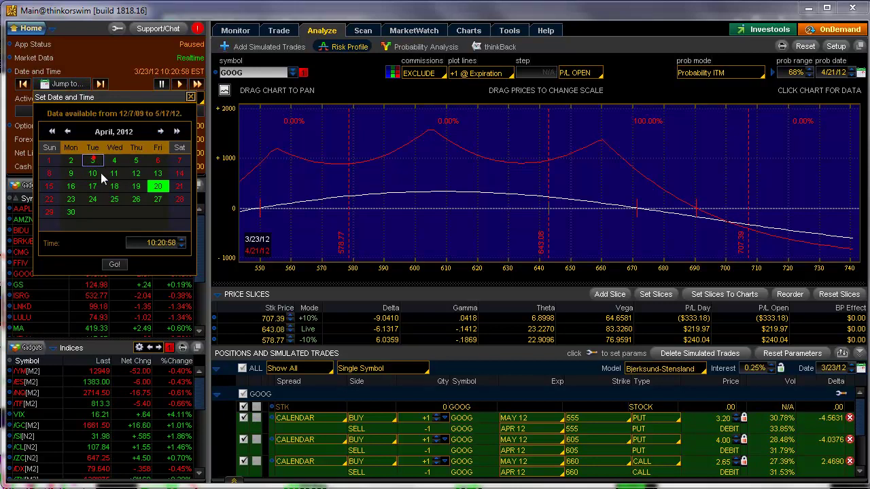
click(113, 264)
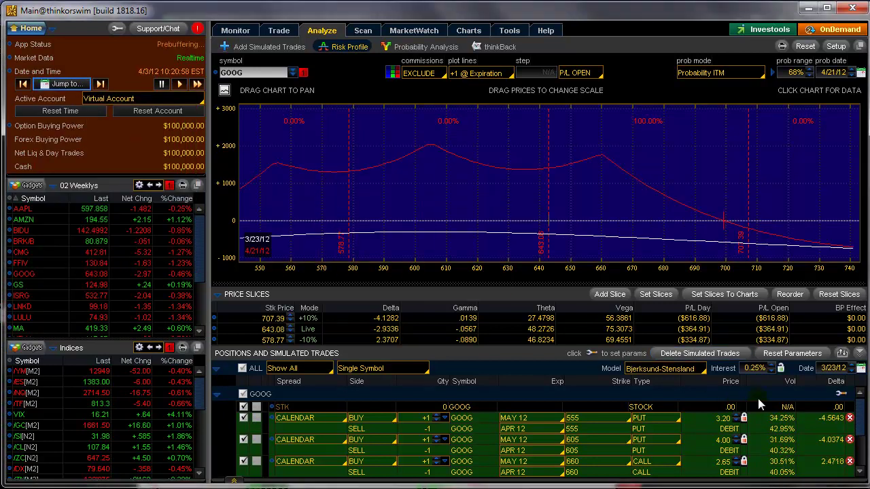
Step: Move the analysis date to 4/3/12 and mark the legs' volatilities: 32.32%, 29.11% and 37.93%
click(841, 295)
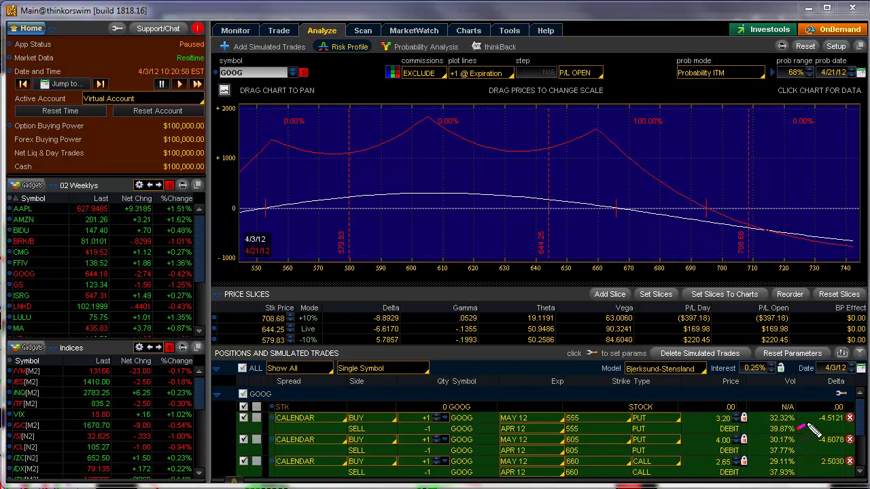
drag(798, 430, 811, 423)
mouse_move(800, 452)
mouse_down()
mouse_move(813, 446)
mouse_move(816, 480)
mouse_up()
drag(800, 416, 815, 412)
drag(800, 465, 813, 445)
Step: Widen the GOOG daily chart's price scale to about 520–700 and circle the pullback bars
key(alt+Tab)
key(alt+Tab)
key(alt+Tab)
key(alt+Tab)
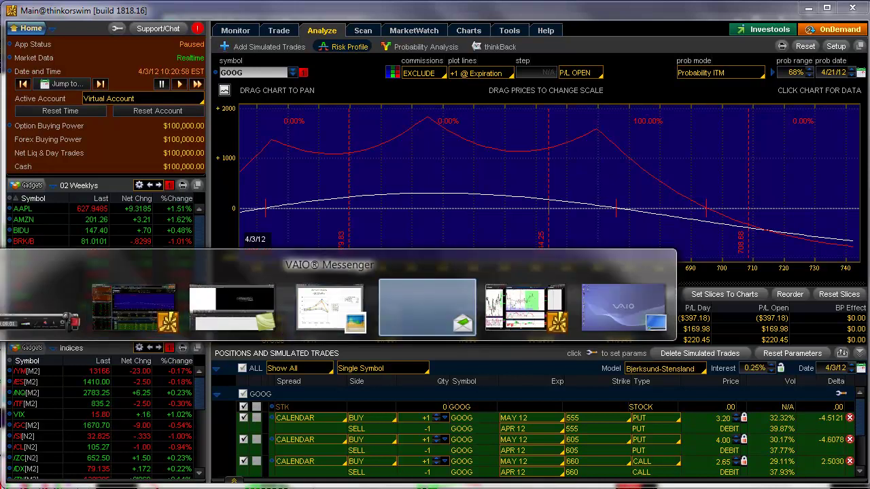
key(alt+Tab)
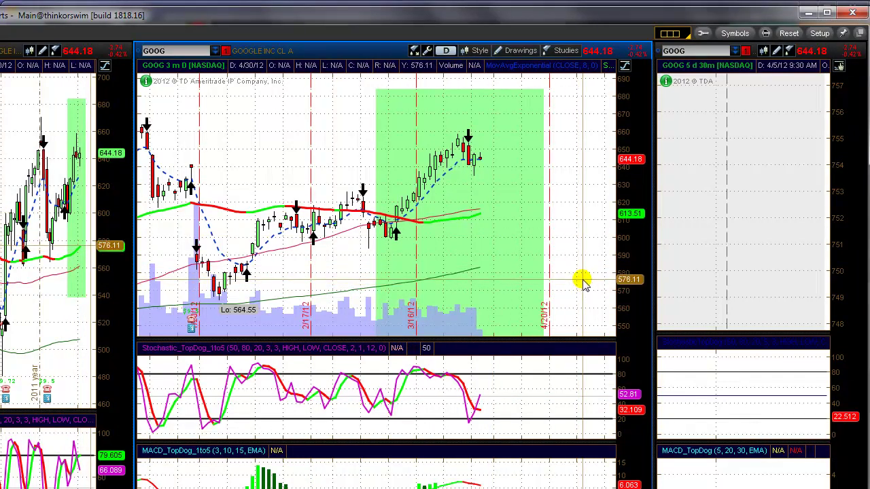
drag(635, 170, 635, 190)
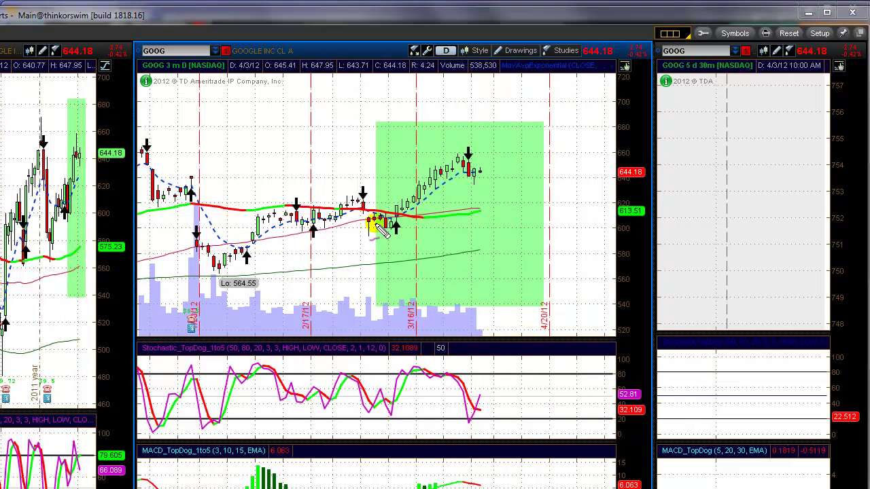
mouse_move(386, 206)
mouse_down()
mouse_move(379, 221)
mouse_move(389, 207)
mouse_up()
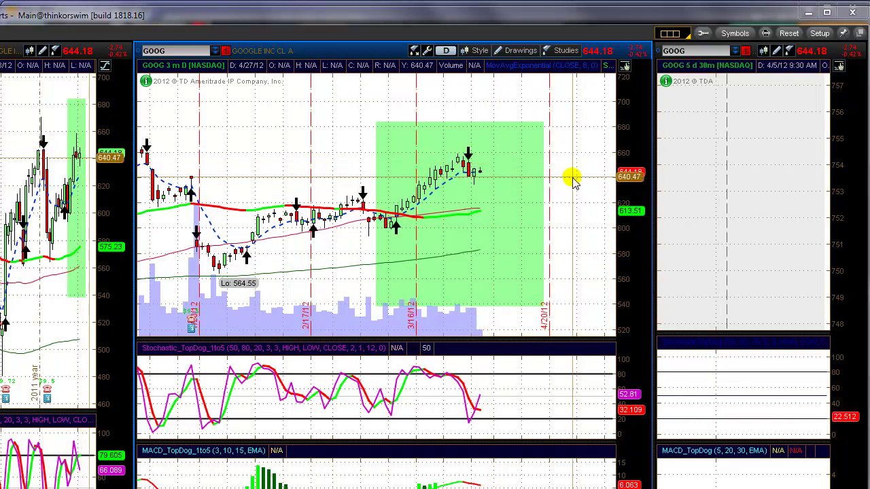
key(alt+Tab)
key(alt+Tab)
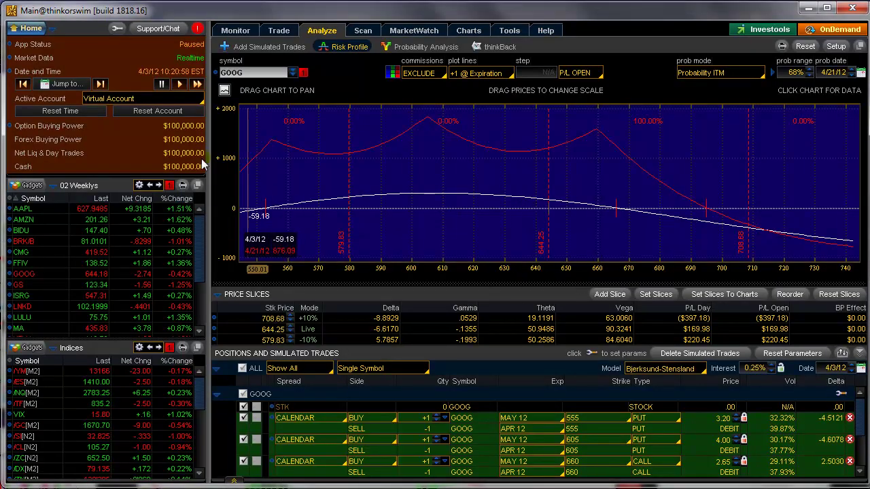
Step: Jump the simulation forward to April 11, 2012
click(73, 84)
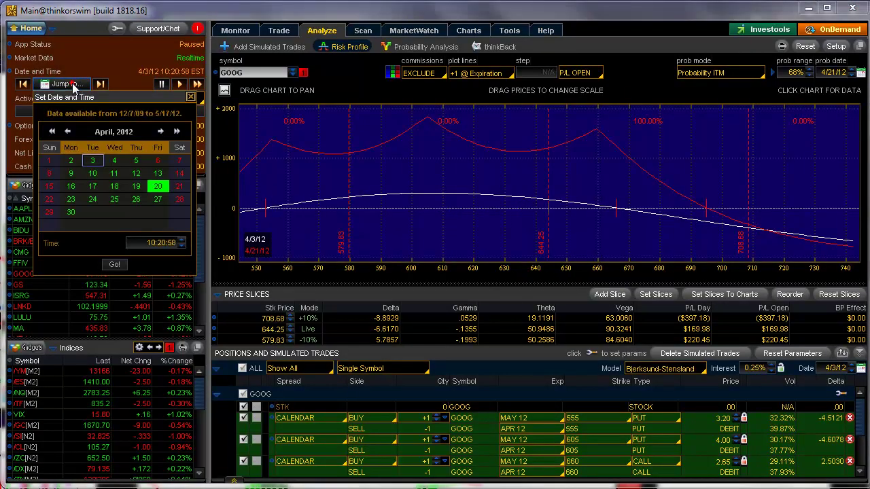
click(115, 174)
click(114, 265)
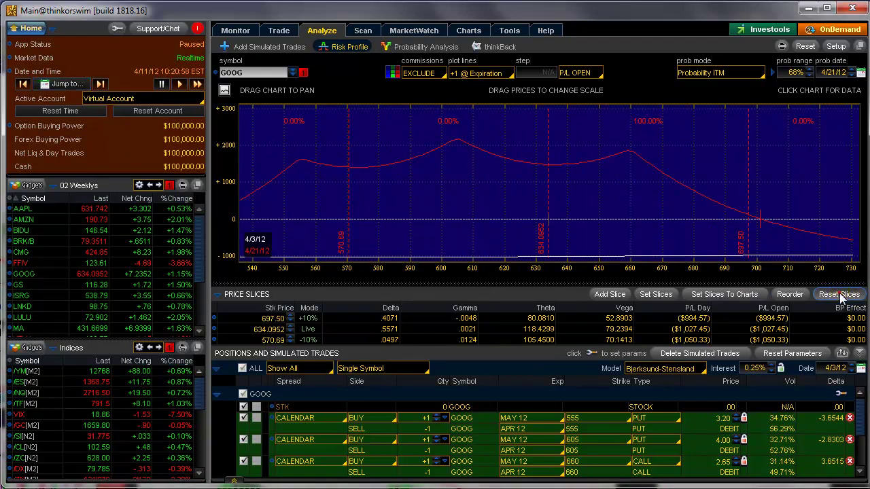
click(807, 354)
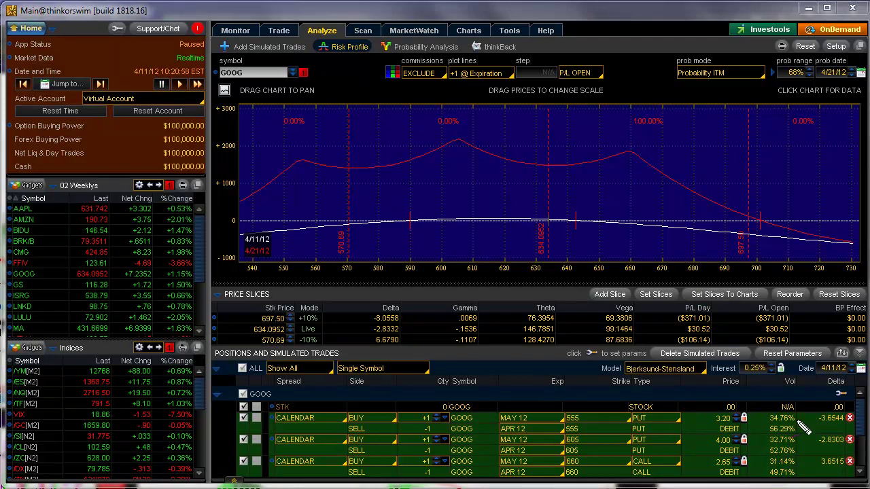
drag(801, 417, 810, 406)
mouse_move(801, 429)
mouse_down()
mouse_move(814, 425)
mouse_move(813, 444)
mouse_up()
drag(798, 473, 813, 468)
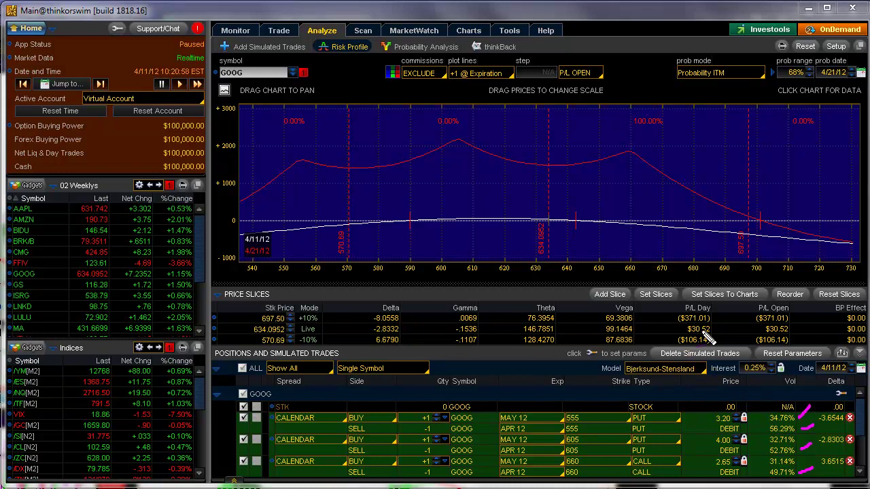
mouse_move(714, 321)
mouse_down()
mouse_move(681, 338)
mouse_move(714, 347)
mouse_up()
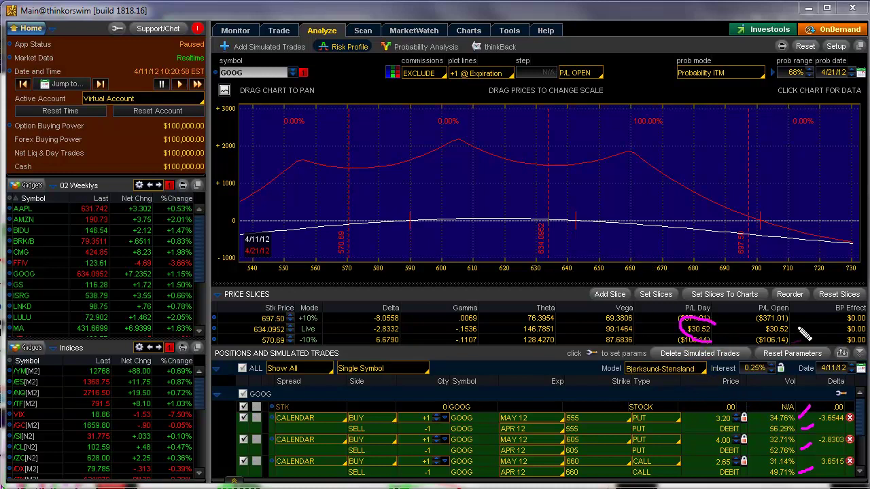
mouse_move(806, 325)
mouse_down()
mouse_move(758, 335)
mouse_move(811, 346)
mouse_up()
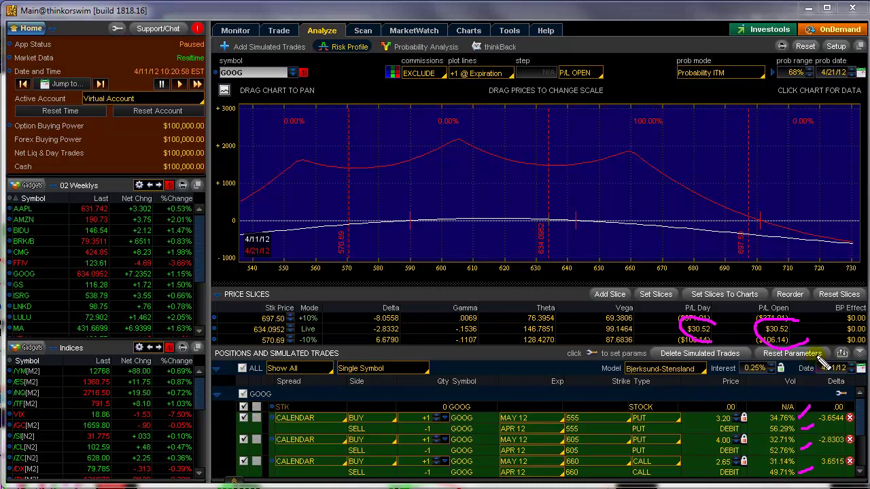
key(Escape)
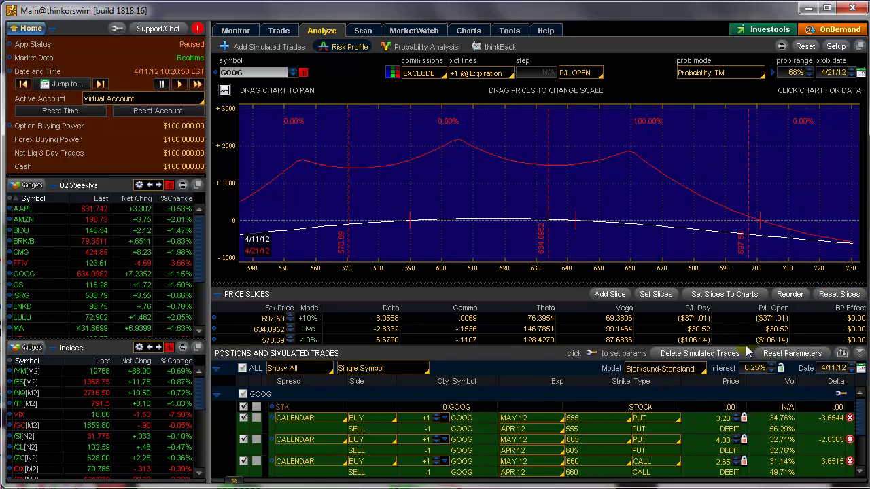
key(alt+Tab)
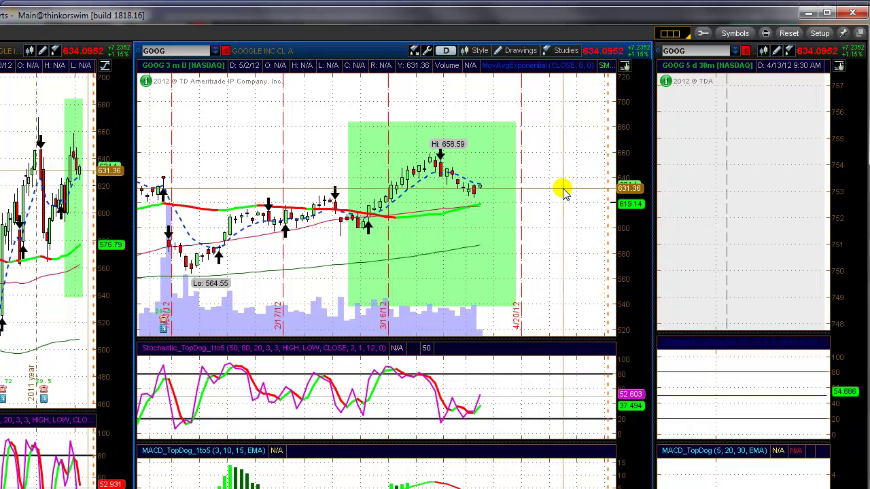
Step: Back in the risk profile, jump the simulation to April 13, 2012 and recalculate the analysis
key(alt+Tab)
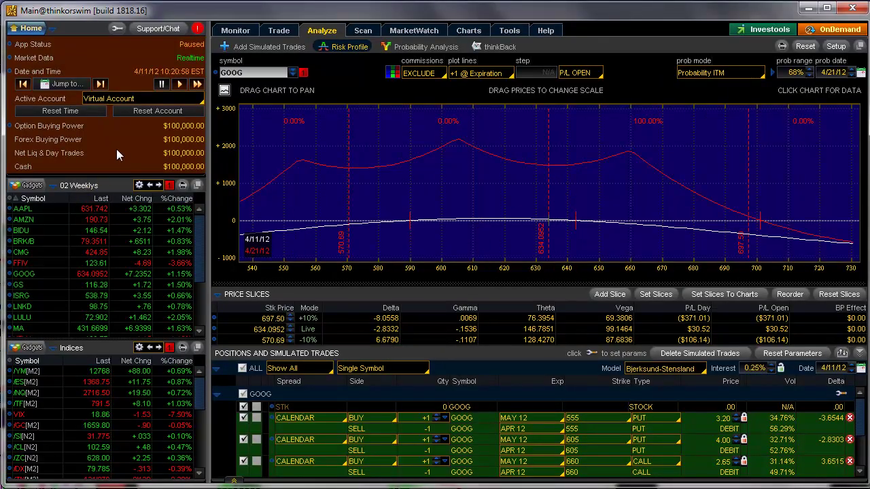
click(81, 84)
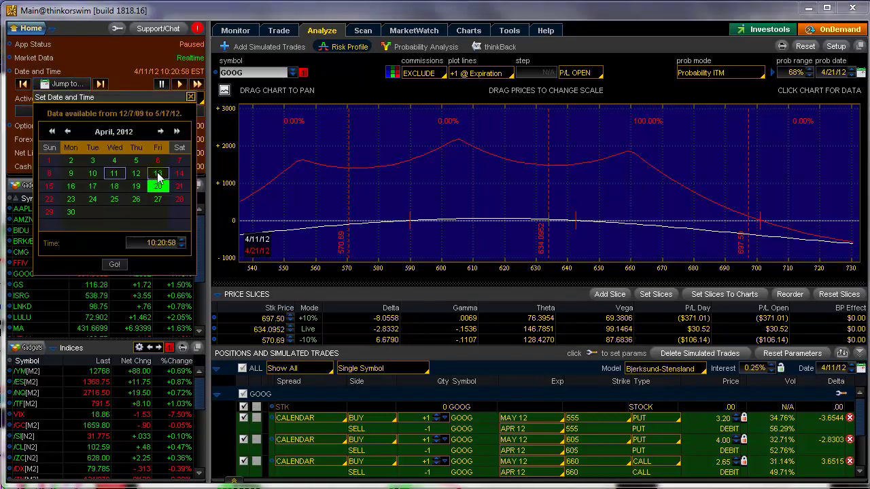
click(157, 176)
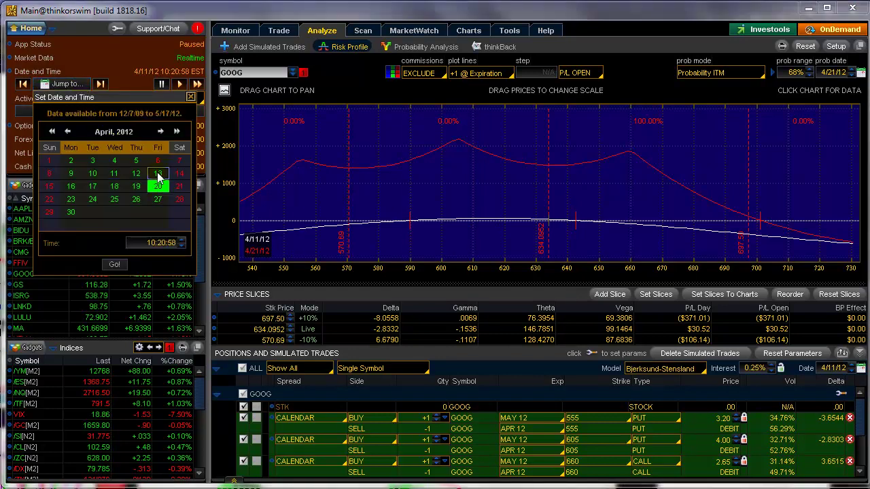
click(113, 265)
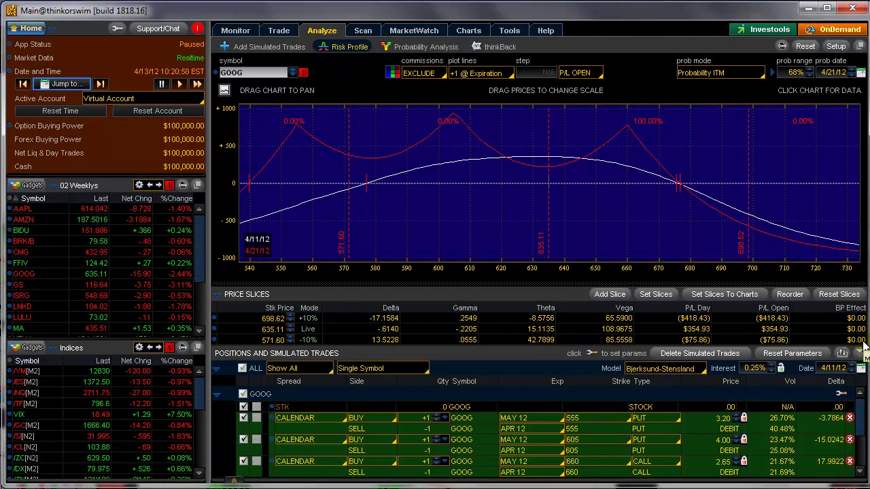
click(814, 350)
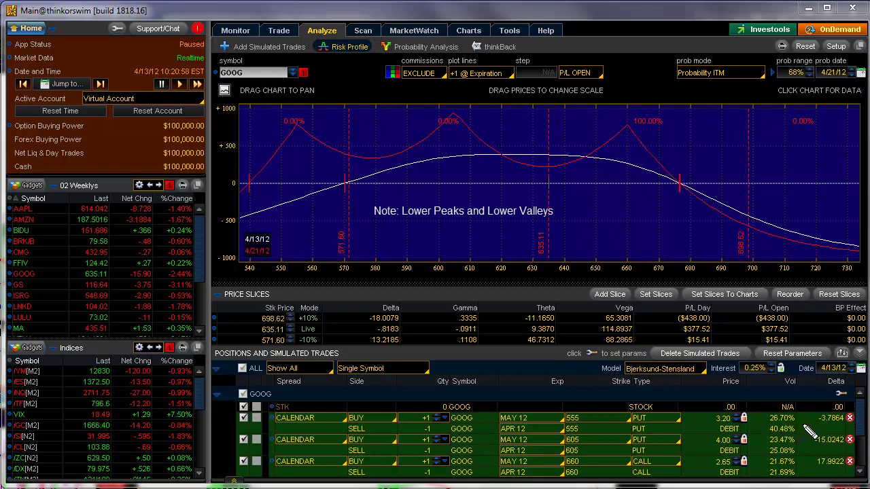
Step: Pen-mark the volatility and delta values of the three calendar rows, including the third's 21.69%
drag(801, 426, 820, 422)
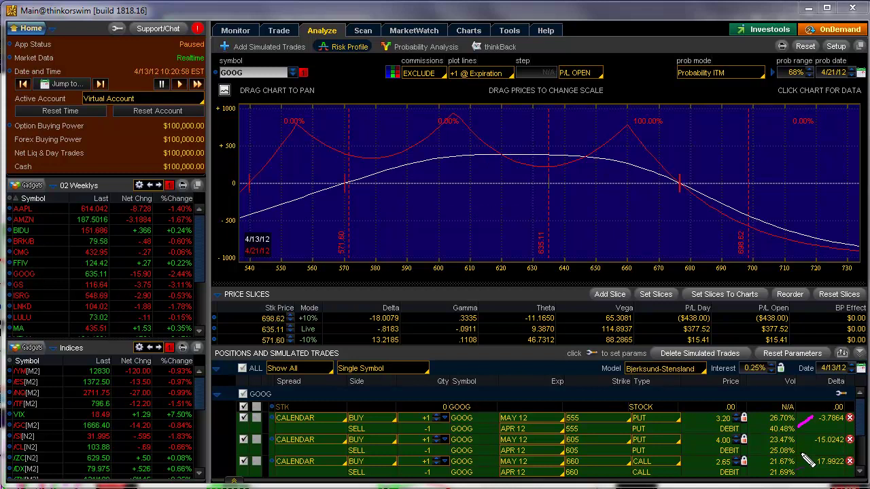
drag(800, 452, 814, 447)
drag(800, 474, 815, 469)
key(alt+Tab)
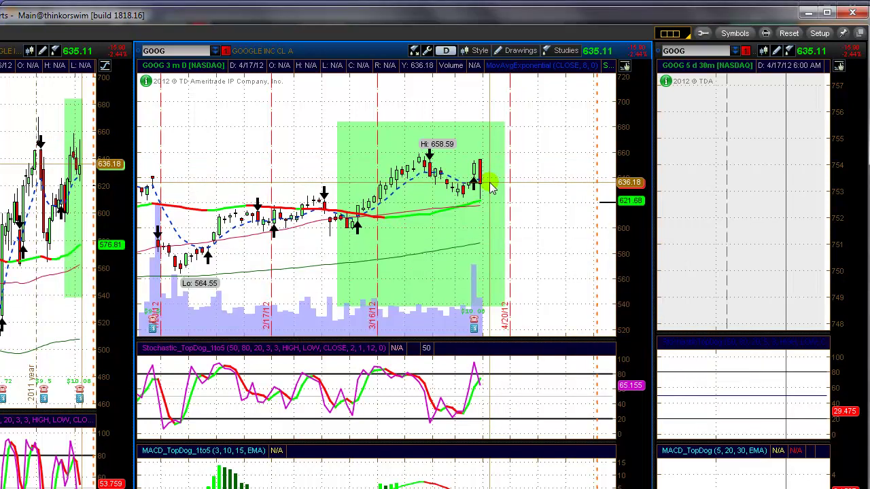
key(alt+Tab)
key(alt+Tab)
key(alt+Tab)
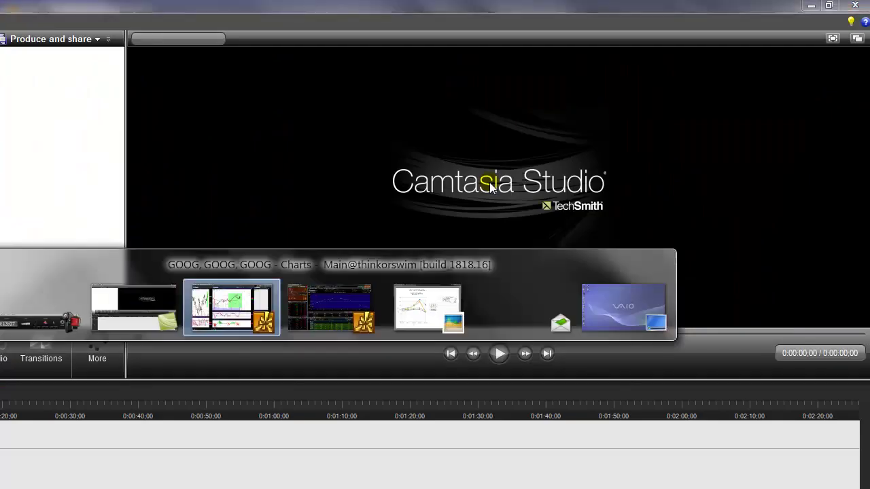
key(alt+Tab)
key(alt+Tab)
key(alt+Tab)
key(alt+Tab)
key(alt+Tab)
key(alt+Tab)
key(alt+Tab)
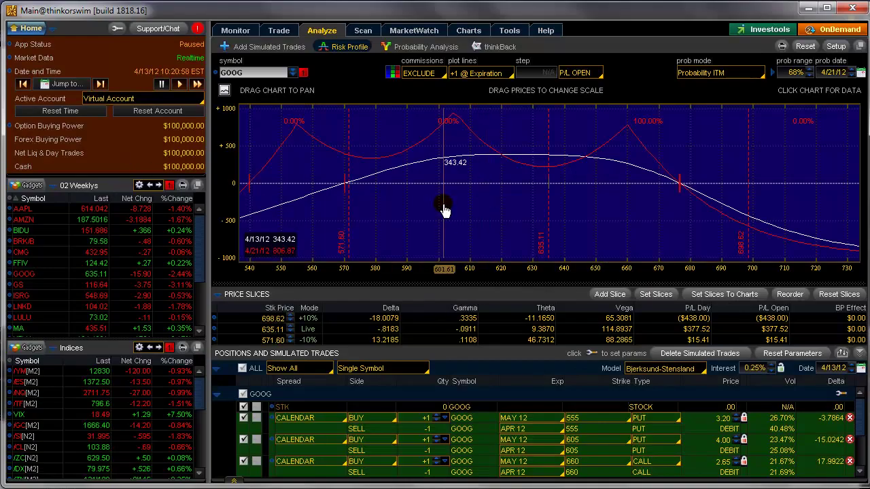
key(alt+Tab)
key(alt+Tab)
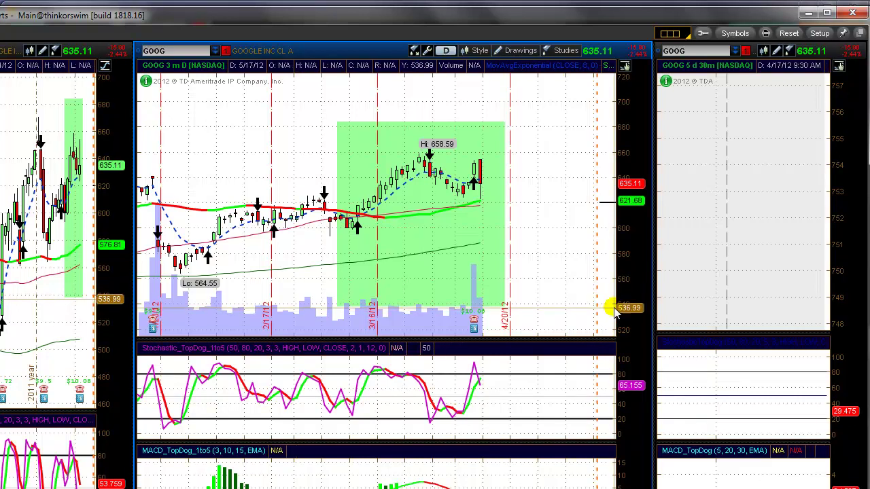
key(alt+Tab)
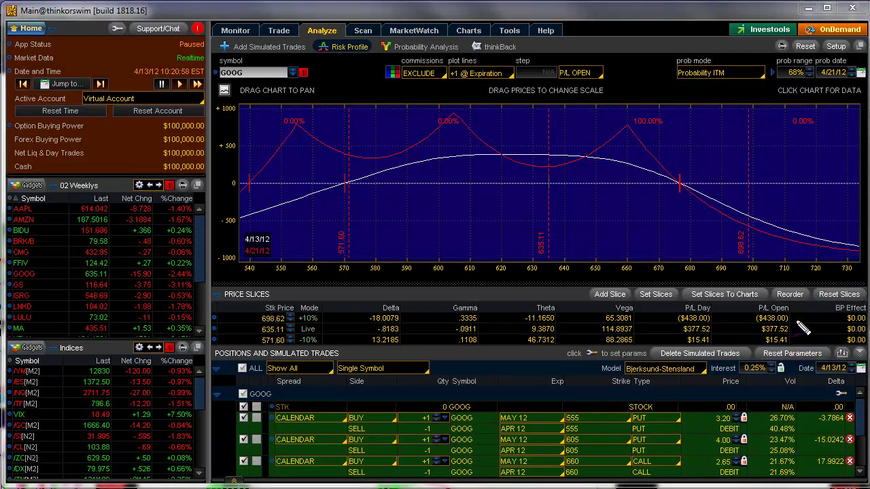
mouse_move(797, 316)
mouse_down()
mouse_move(751, 342)
mouse_move(809, 329)
mouse_up()
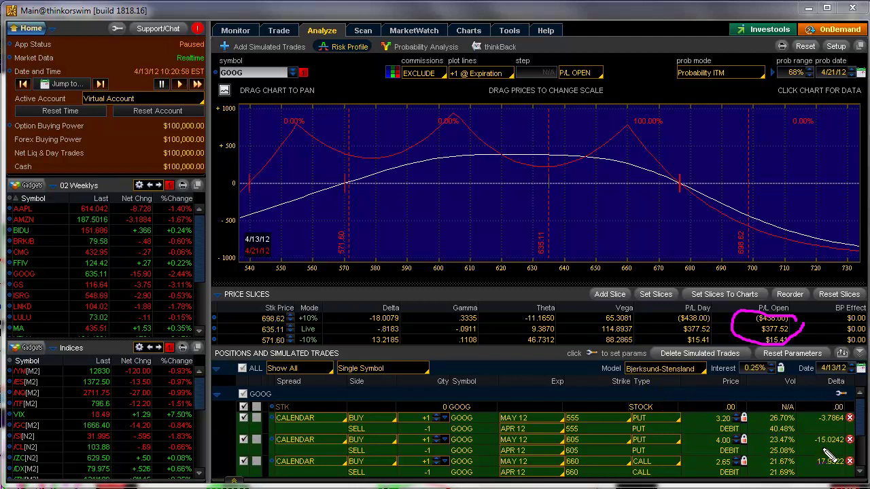
mouse_move(801, 429)
mouse_down()
mouse_move(809, 425)
mouse_move(813, 465)
mouse_up()
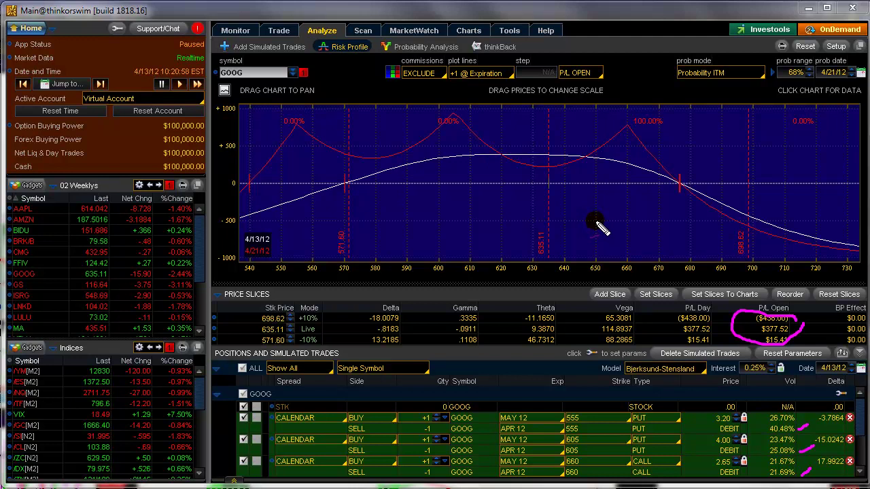
key(Escape)
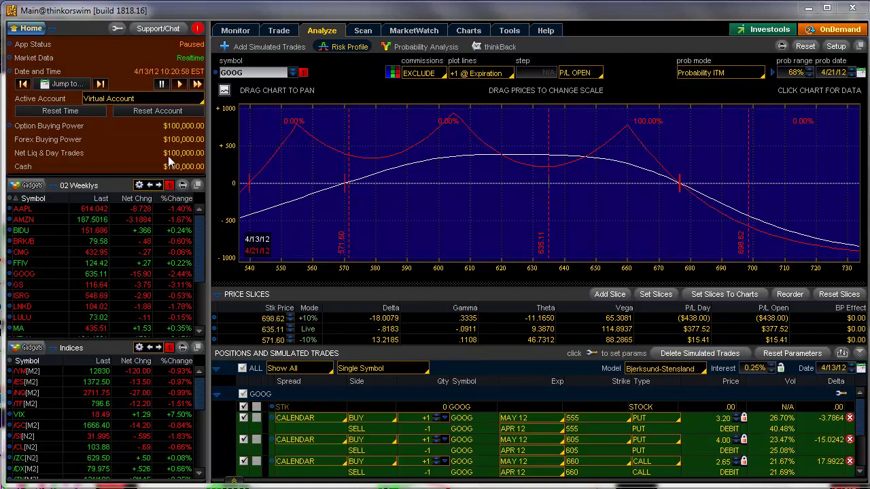
Step: Open the thinkBack Set Date and Time calendar, showing April 2012
click(73, 84)
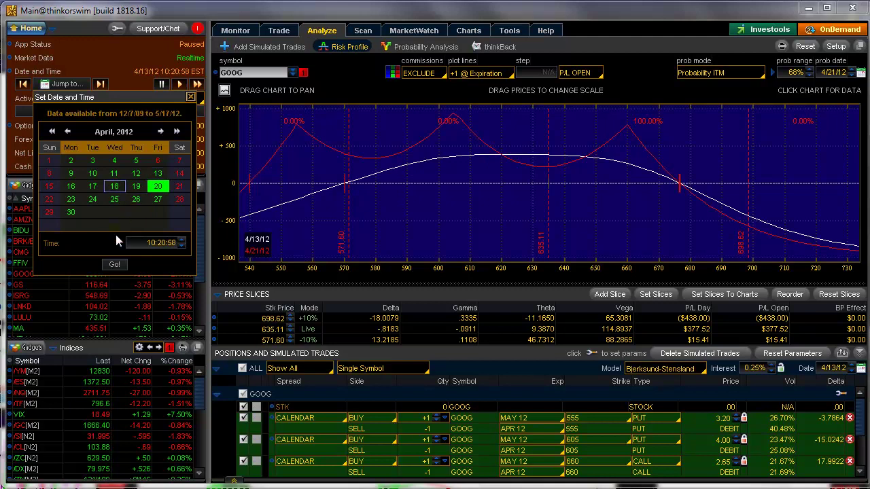
Step: Advance the simulation to 4/18/12 and reset slices and parameters, showing $525.08 open P/L at 606.40
click(114, 264)
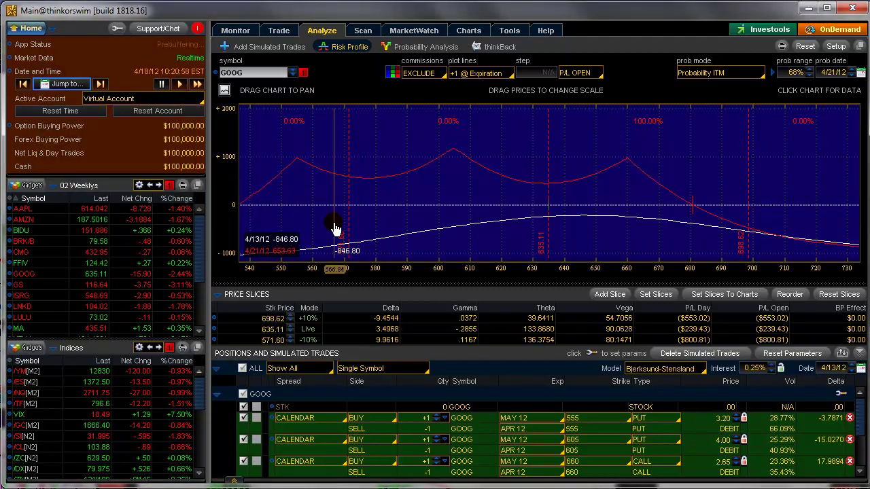
click(835, 297)
click(802, 356)
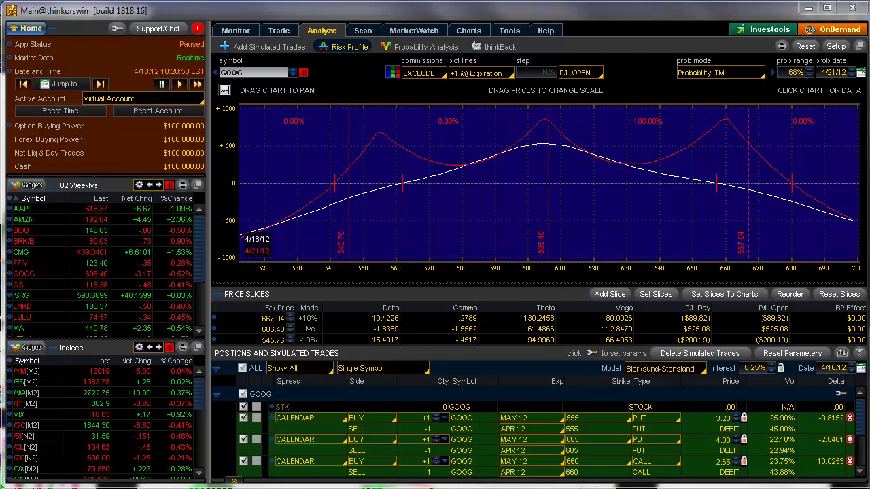
Step: Bring up the IV history chart and mark the 03/08, 04/03 and 04/11 volatility readings
key(alt+Tab)
key(alt+Tab)
key(alt+Tab)
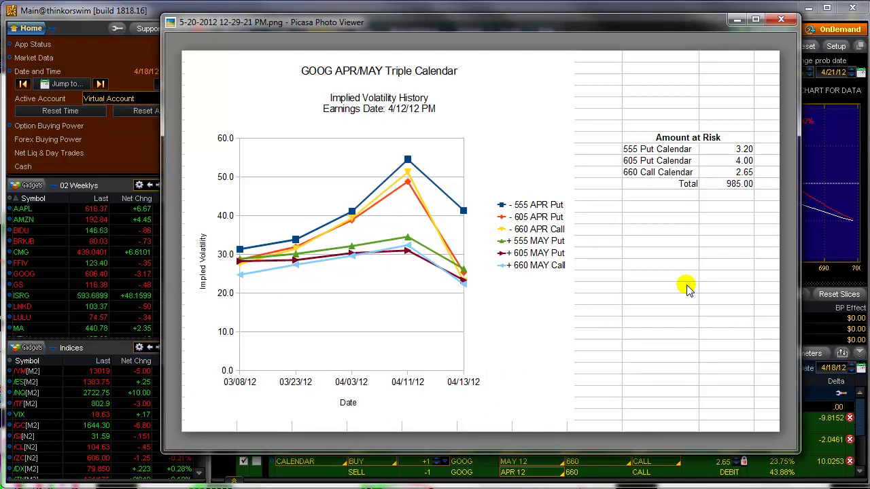
mouse_move(481, 439)
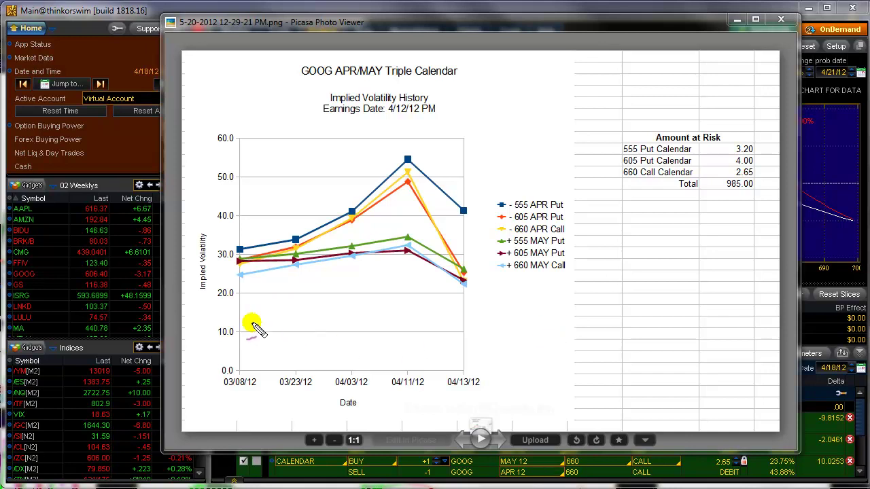
mouse_move(243, 236)
mouse_down()
mouse_move(238, 268)
mouse_move(253, 278)
mouse_move(244, 232)
mouse_up()
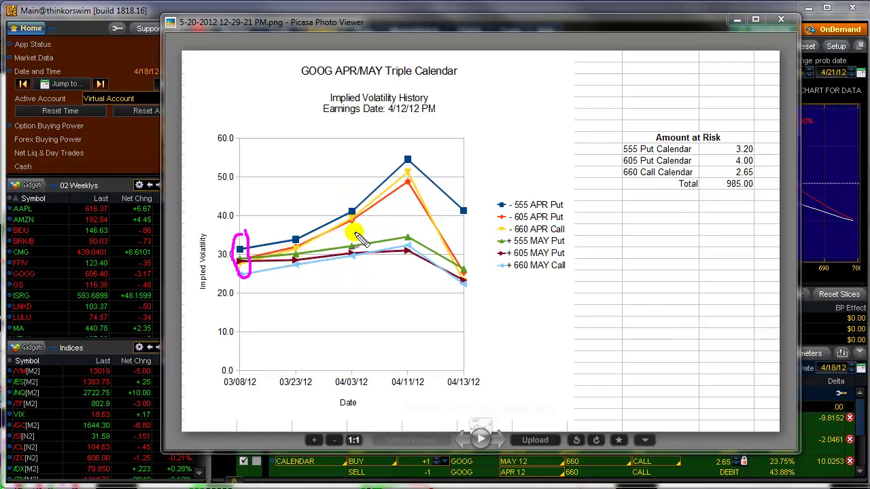
drag(352, 229, 352, 238)
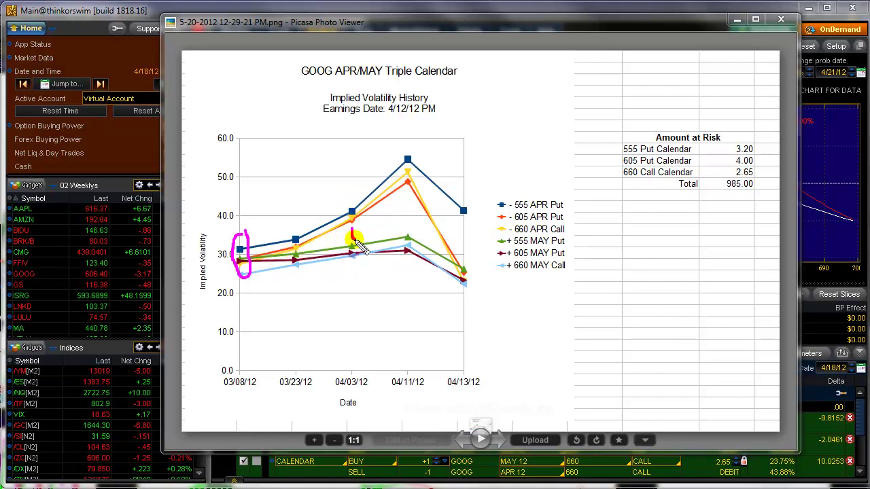
mouse_move(401, 208)
mouse_down()
mouse_move(412, 205)
mouse_move(411, 232)
mouse_up()
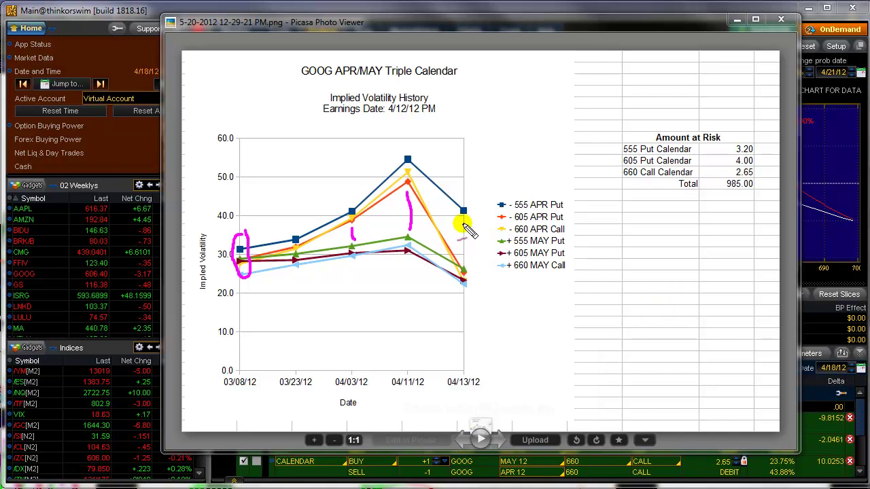
Step: Mark the 04/13 volatility drop and the total at risk, clear the markup, then indicate the 04/11 APR peak
drag(464, 222, 465, 259)
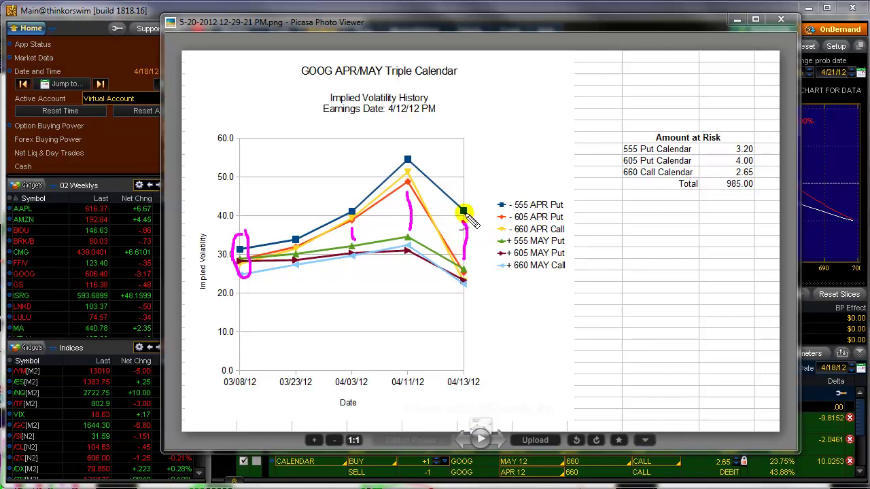
mouse_move(467, 259)
mouse_down()
mouse_move(453, 275)
mouse_move(457, 299)
mouse_move(474, 279)
mouse_move(464, 257)
mouse_up()
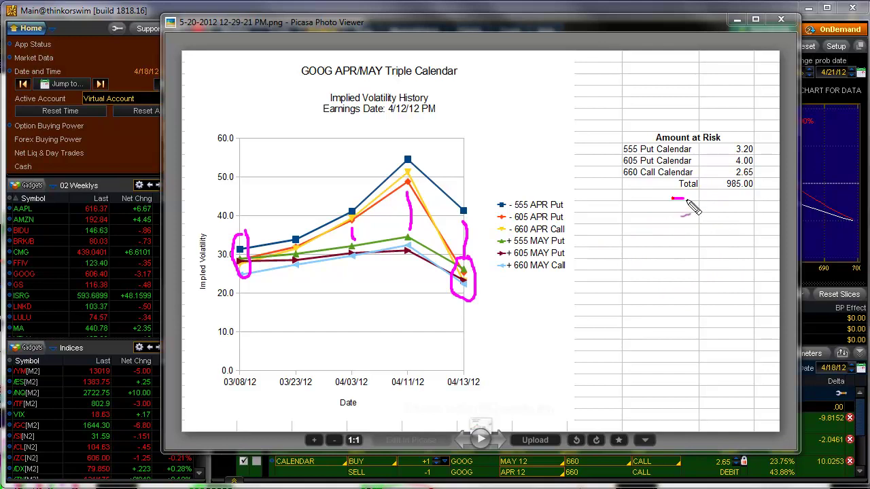
drag(671, 200, 753, 200)
key(Escape)
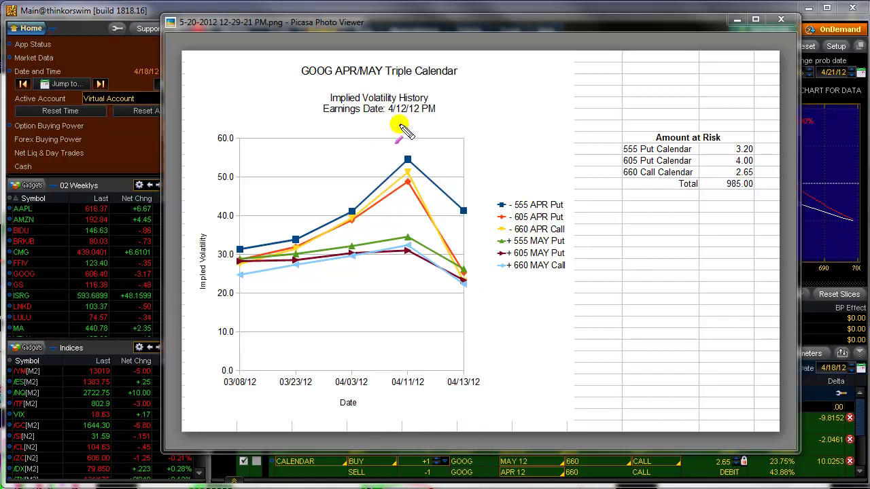
mouse_move(420, 144)
mouse_down()
mouse_move(382, 183)
mouse_move(417, 156)
mouse_up()
Step: Scroll the risk profile's positions to the later calendars and mark their volatilities, including the 555 put's 45.00%
key(alt+Tab)
key(alt+Tab)
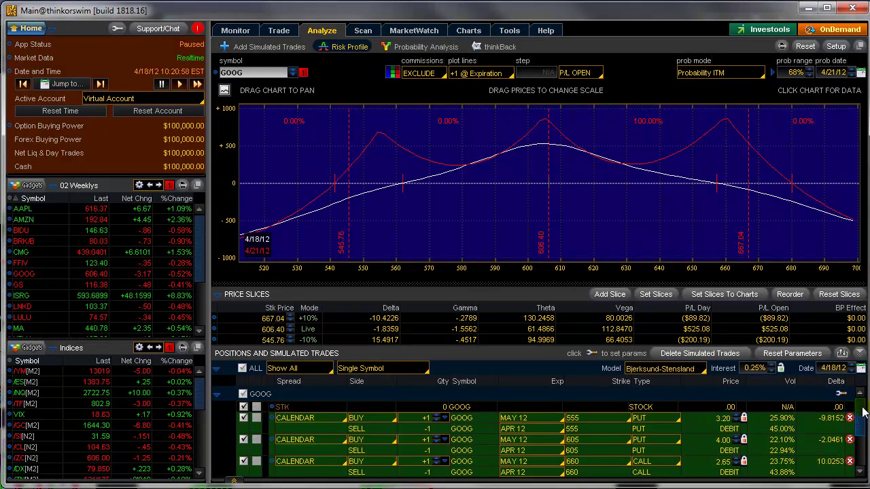
scroll(863, 442, down, 3)
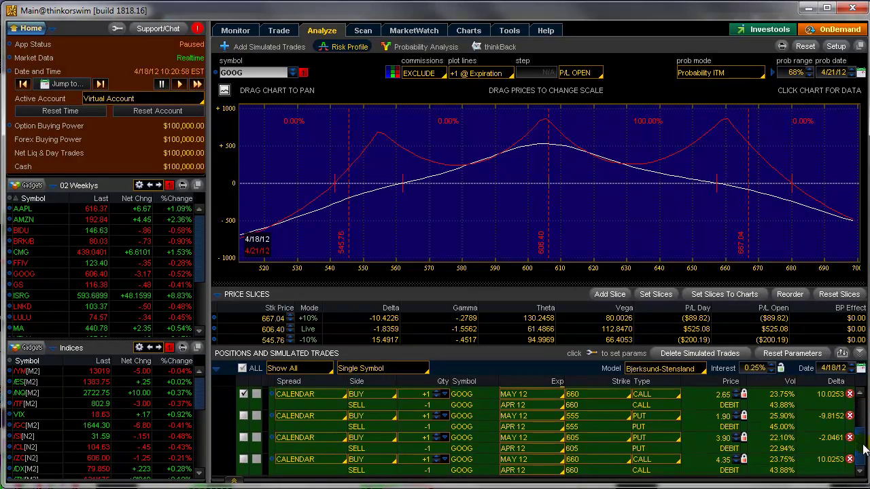
scroll(863, 441, down, 1)
scroll(863, 435, down, 2)
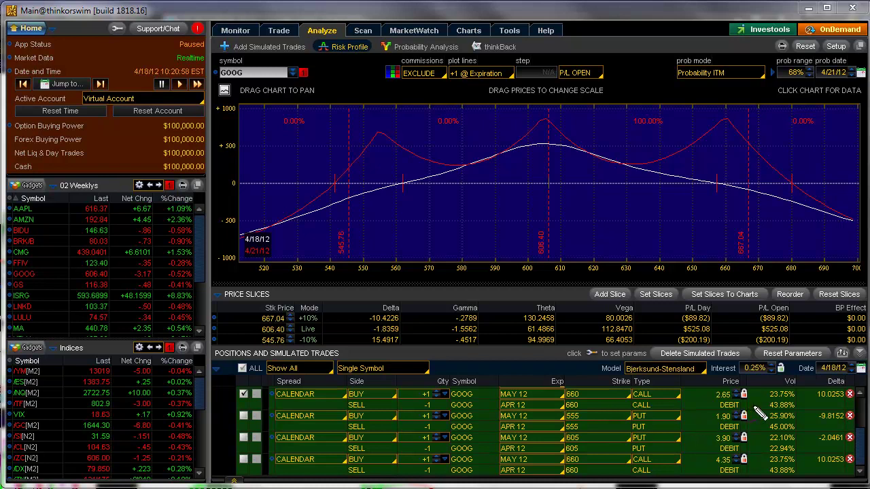
mouse_move(753, 407)
mouse_down()
mouse_move(768, 457)
mouse_move(756, 473)
mouse_up()
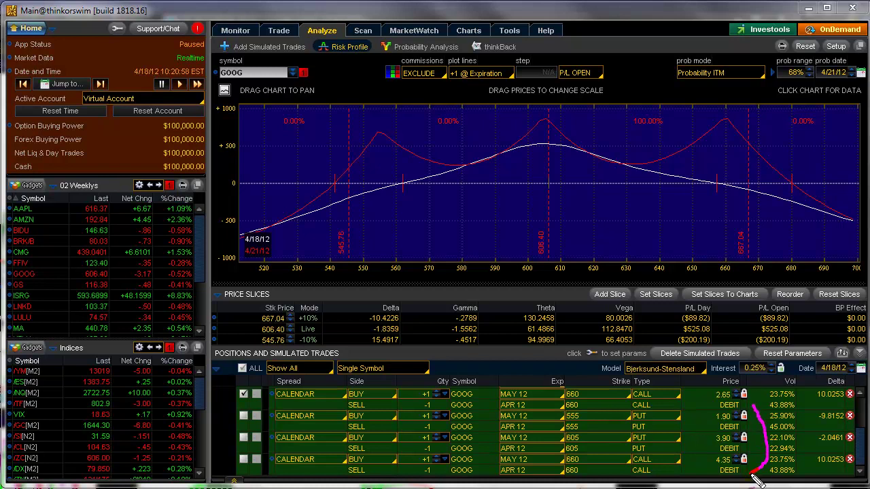
mouse_move(230, 420)
mouse_down()
mouse_move(238, 412)
mouse_move(232, 435)
mouse_move(242, 470)
mouse_up()
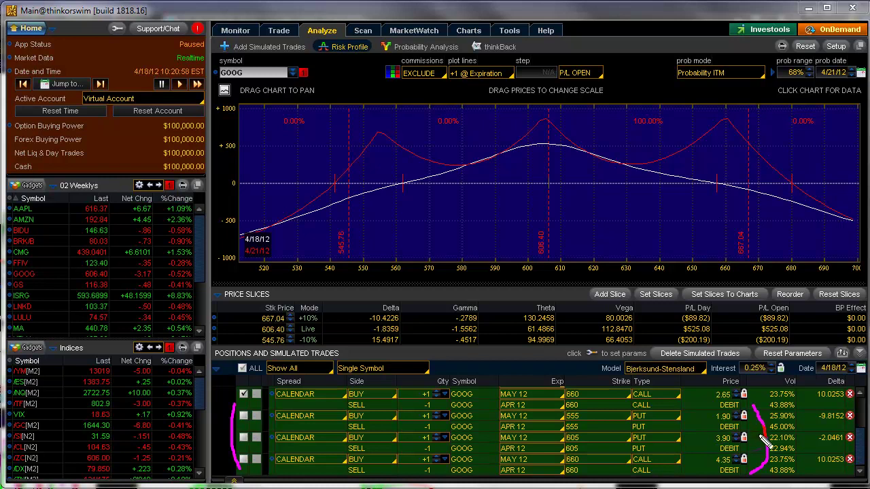
drag(753, 408, 763, 428)
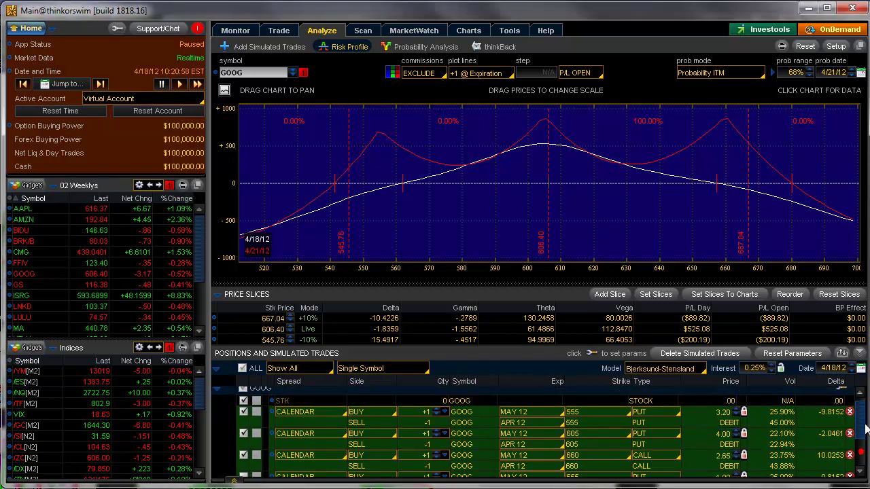
Step: Uncheck the original 555 put, 605 put and 660 call calendars
scroll(865, 428, up, 1)
click(243, 418)
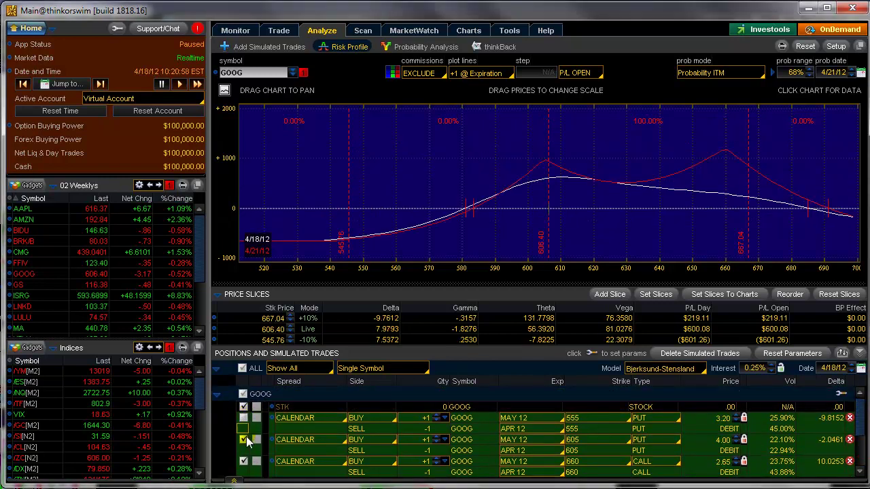
click(244, 439)
click(243, 462)
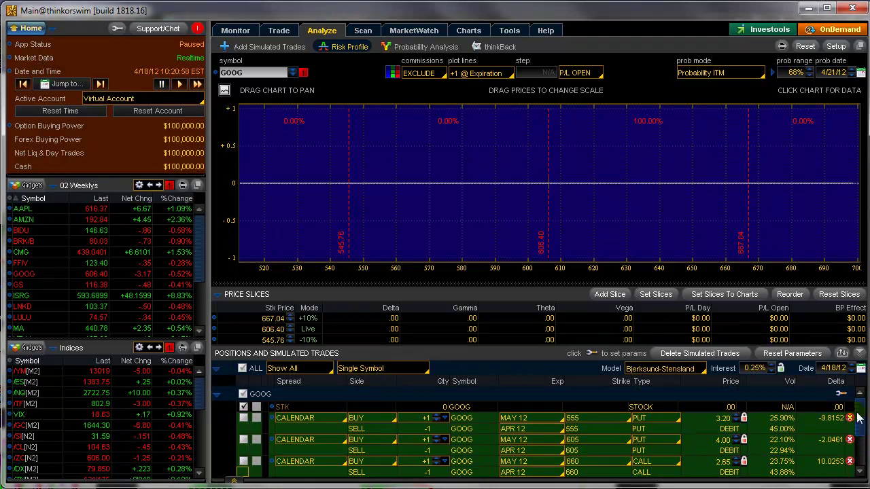
Step: Check the later 555 put, 605 put and 660 call calendars and highlight the $495.08 open P/L
scroll(861, 415, down, 2)
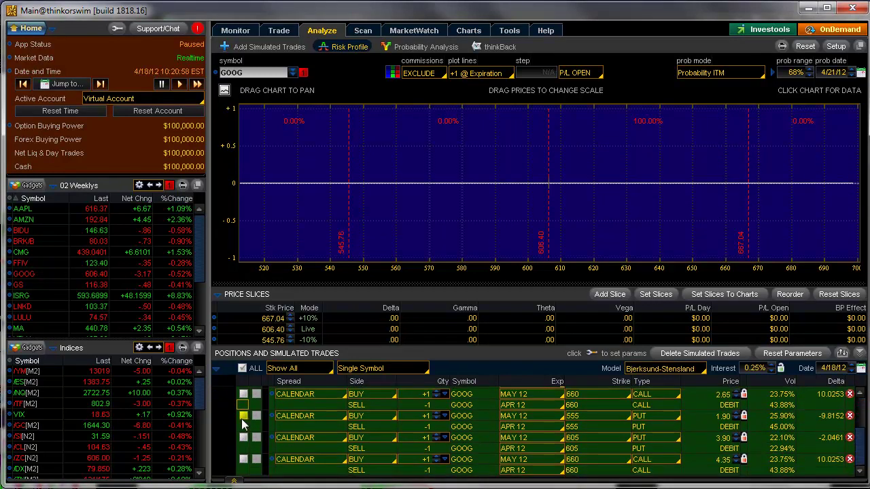
click(243, 416)
click(243, 438)
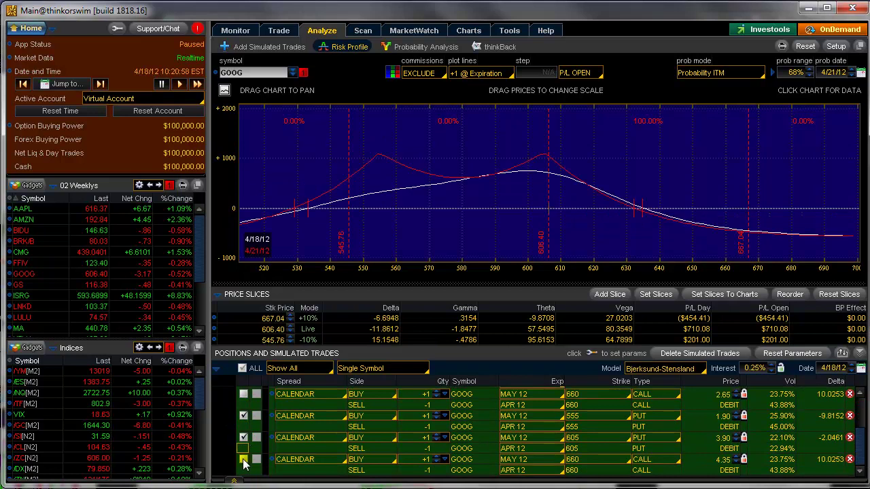
click(243, 460)
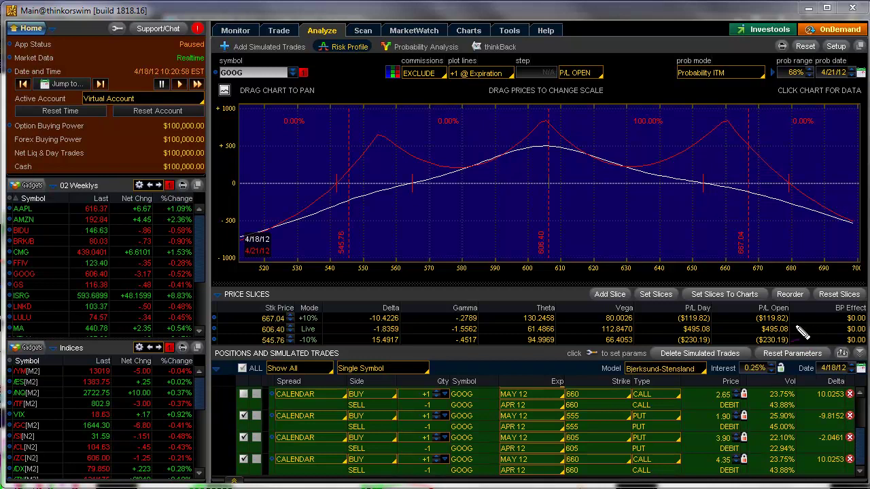
mouse_move(796, 325)
mouse_down()
mouse_move(763, 321)
mouse_move(767, 347)
mouse_move(803, 340)
mouse_move(801, 326)
mouse_up()
Step: Switch to the GOOG 3-month daily chart with its stochastic and MACD studies
key(alt+Tab)
key(alt+Tab)
key(alt+Tab)
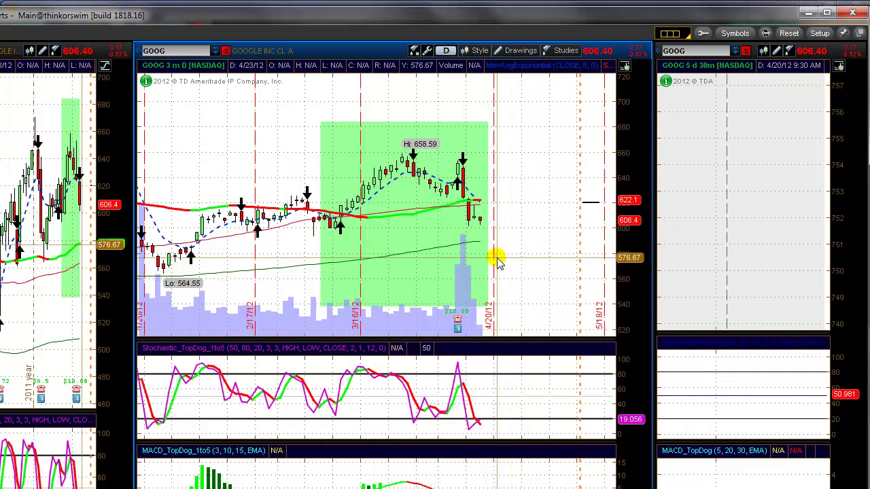
Step: Return to the GOOG risk profile and read the P/L at the current price near 606
key(alt+Tab)
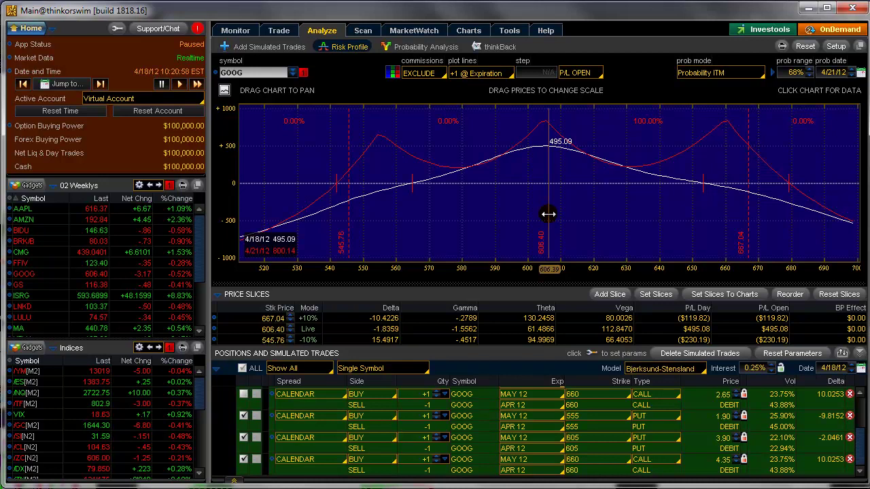
click(547, 214)
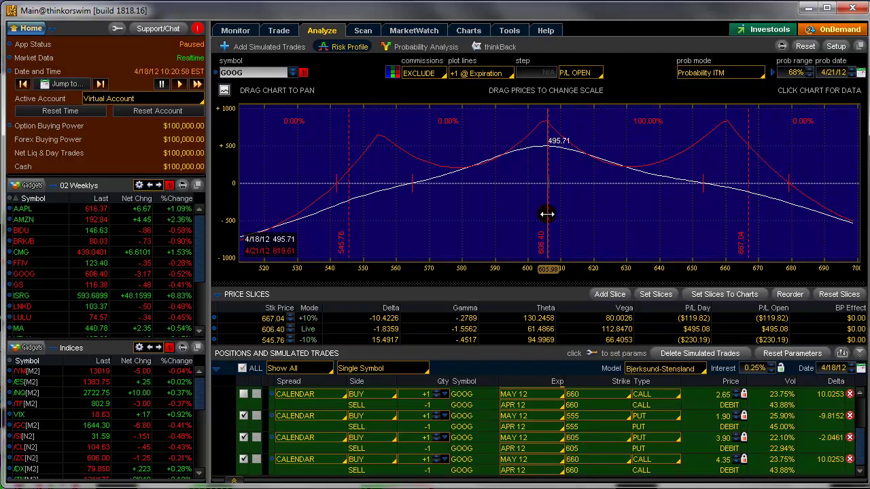